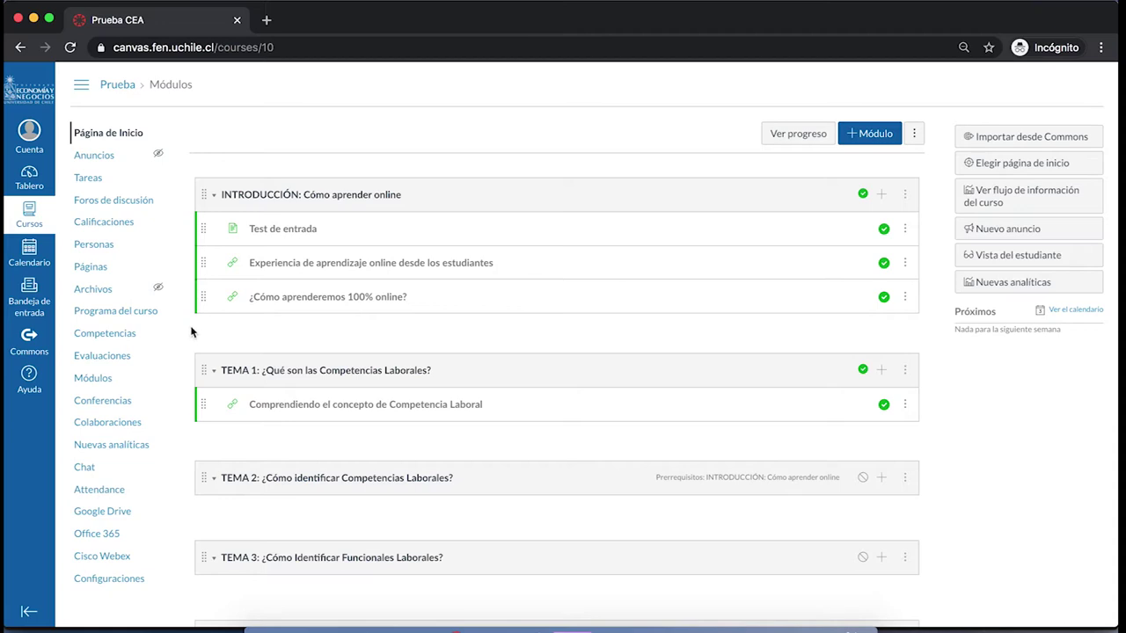
# Start a new group set from the course's people list and name it "grupos de trabajo".
pyautogui.click(92, 246)
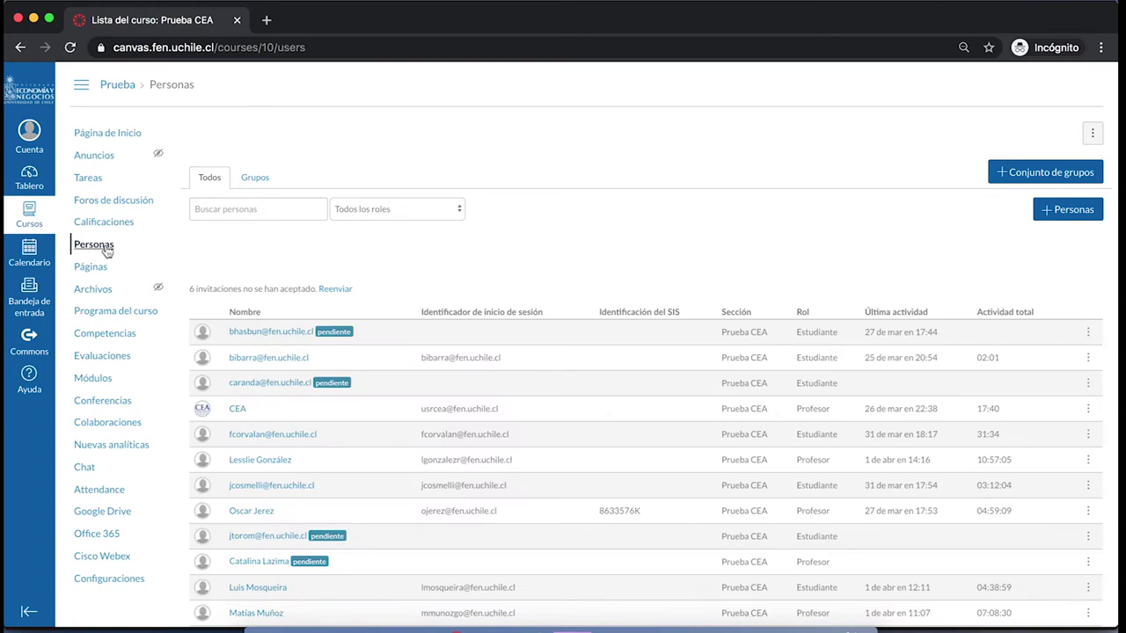
pyautogui.click(1034, 182)
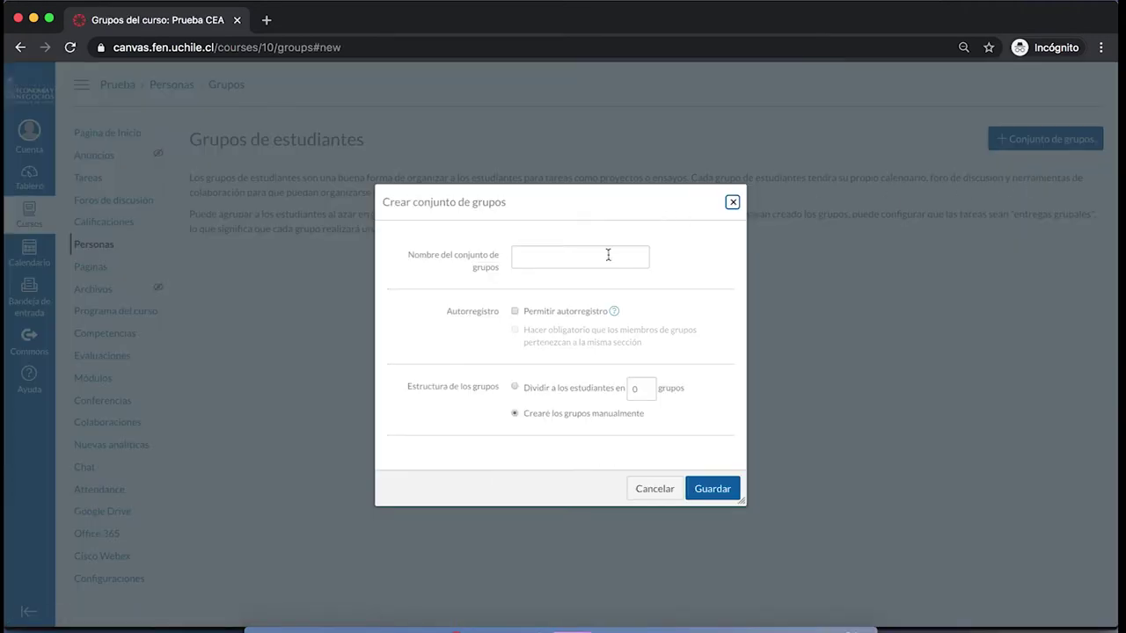
pyautogui.click(608, 254)
pyautogui.write('grupos de trab')
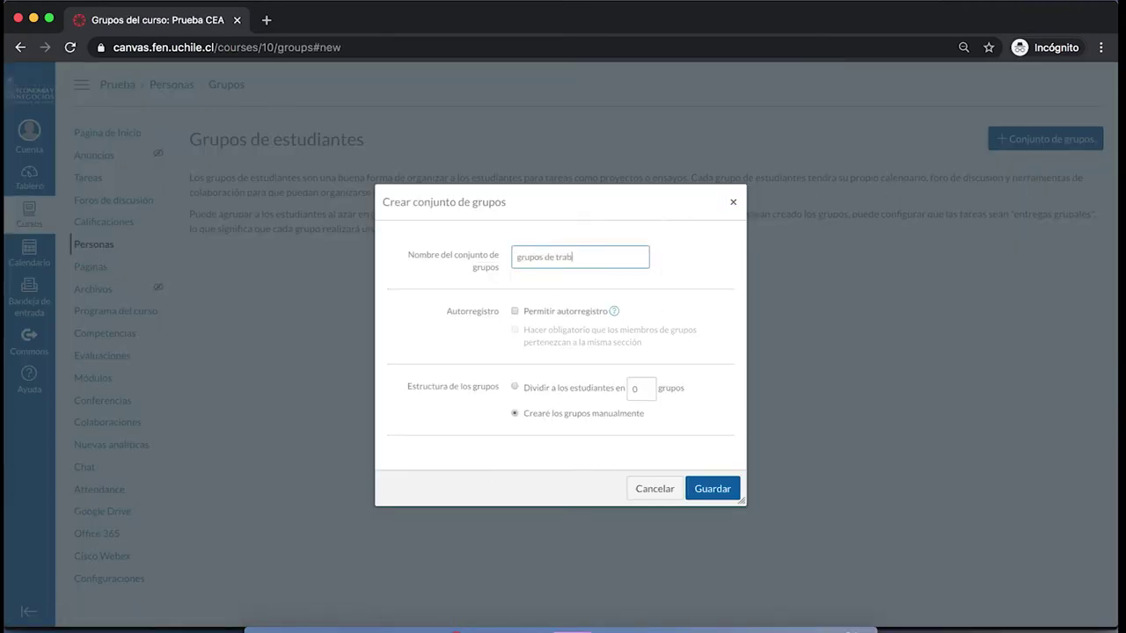
pyautogui.write('ajo')
# Divide the students automatically into 3 groups, with self sign-up disabled, and save the group set.
pyautogui.click(515, 312)
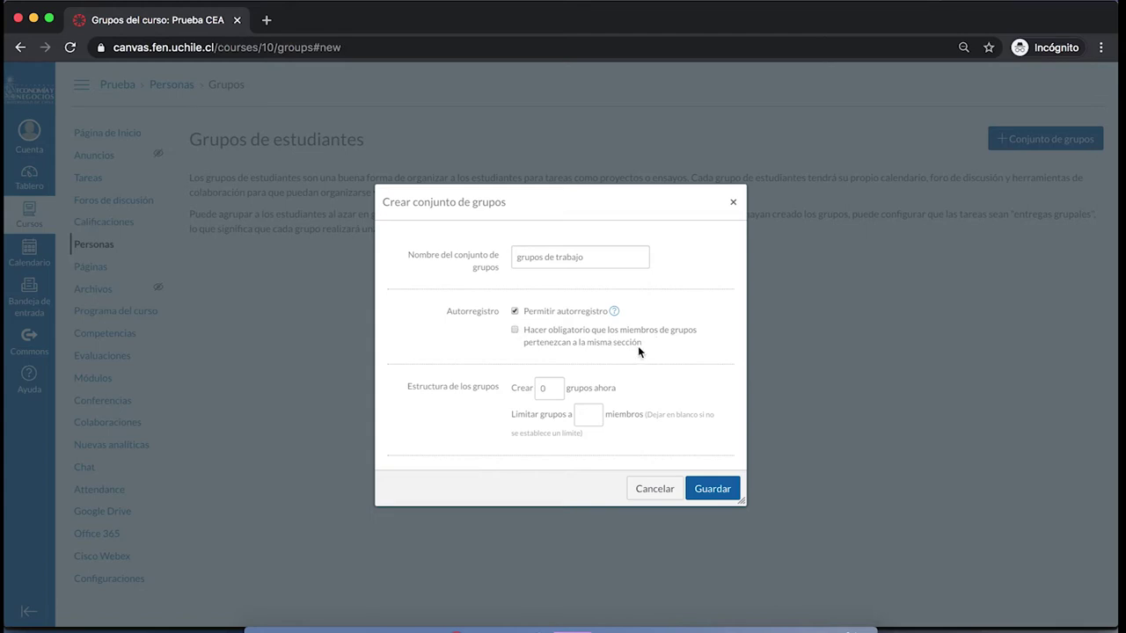
pyautogui.click(515, 312)
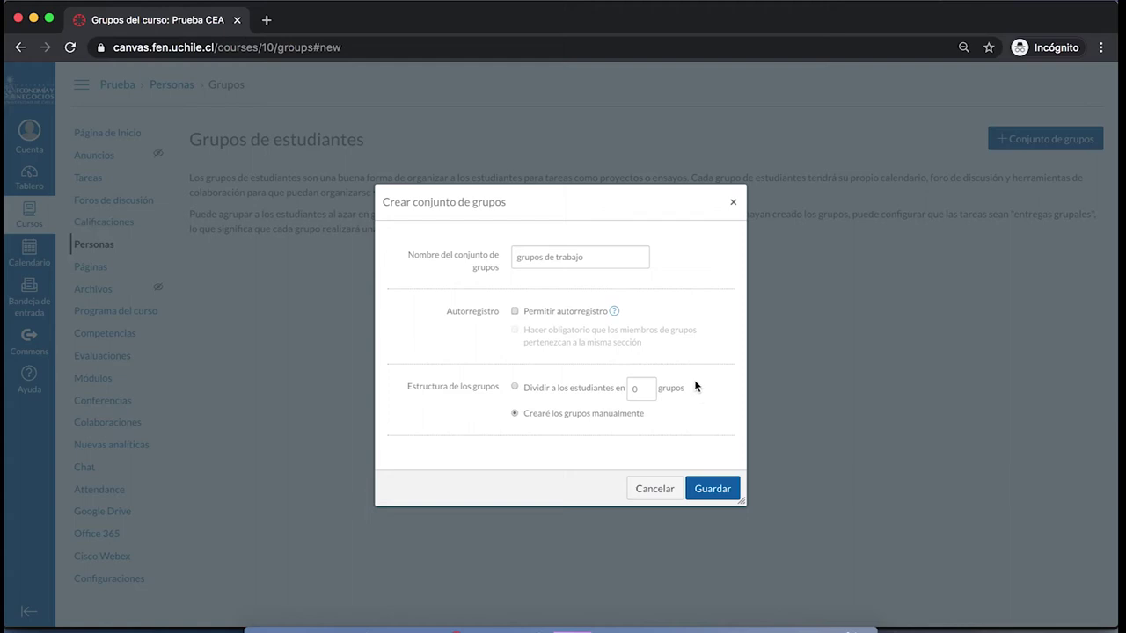
pyautogui.click(515, 387)
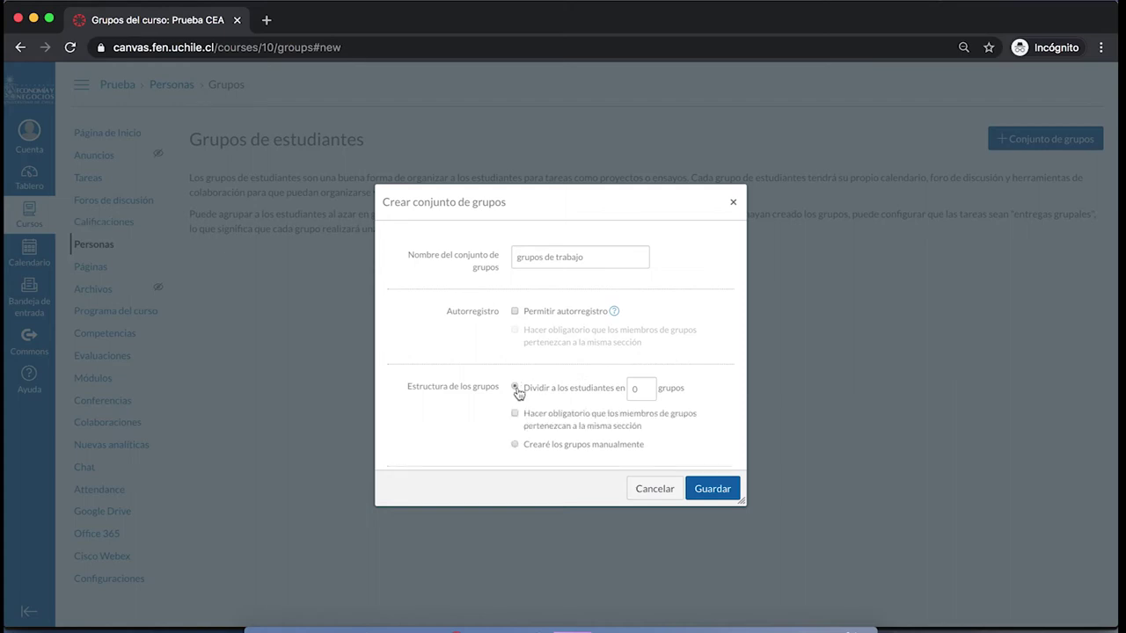
pyautogui.click(639, 393)
pyautogui.press('BackSpace')
pyautogui.write('3')
pyautogui.scroll(-3, 672, 427)
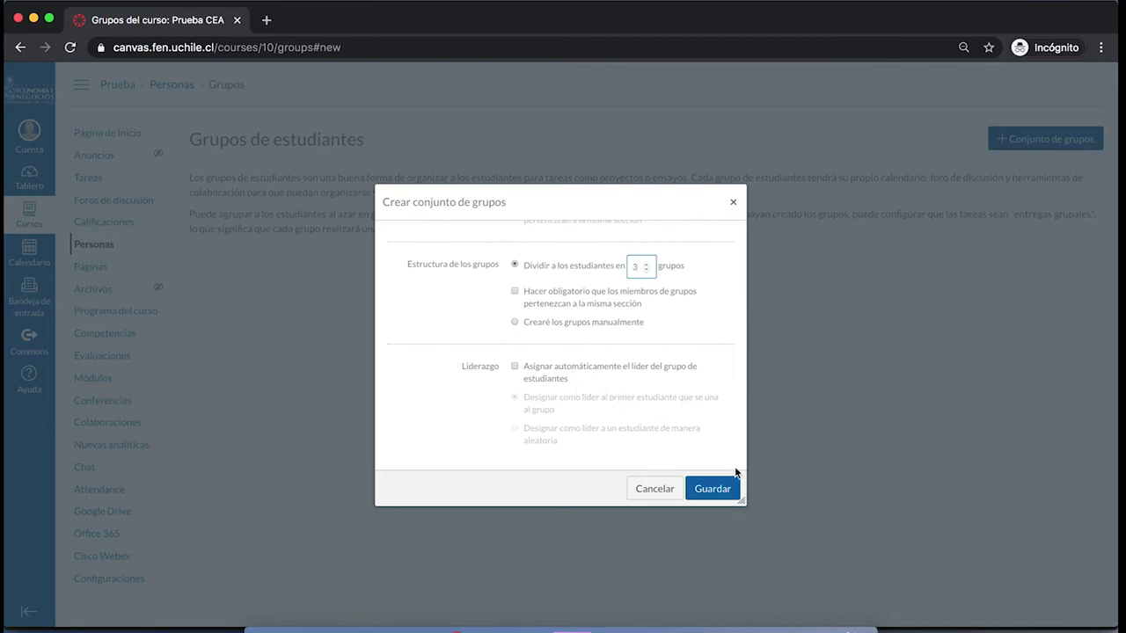
pyautogui.click(711, 489)
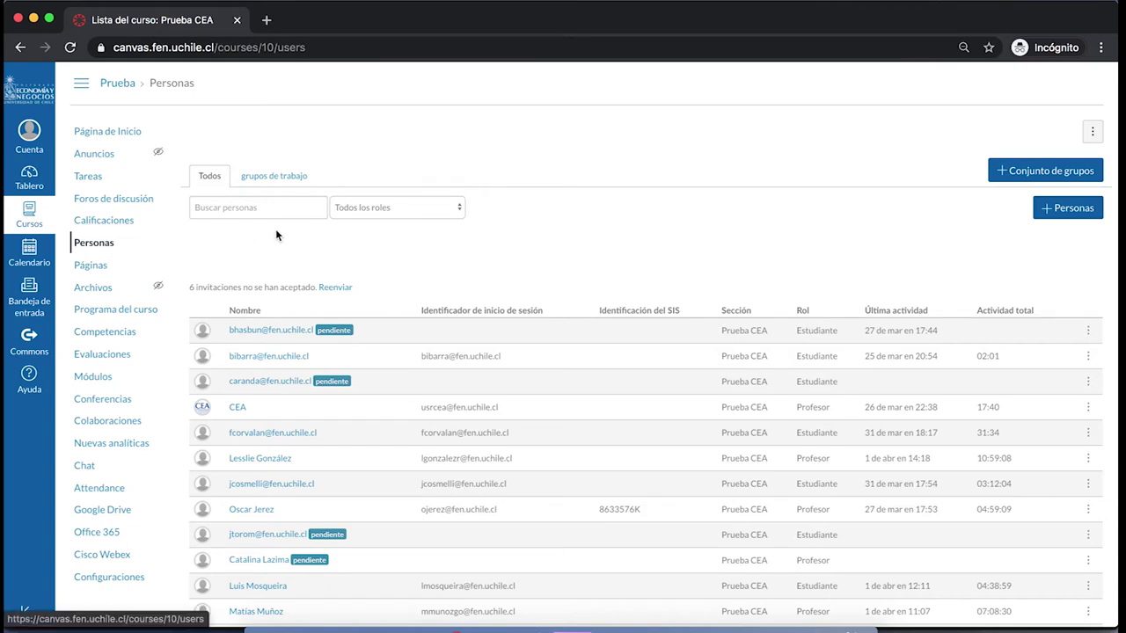
# Open the "grupos de trabajo" set, expand its three groups to view their members, and check the set's available options.
pyautogui.click(298, 185)
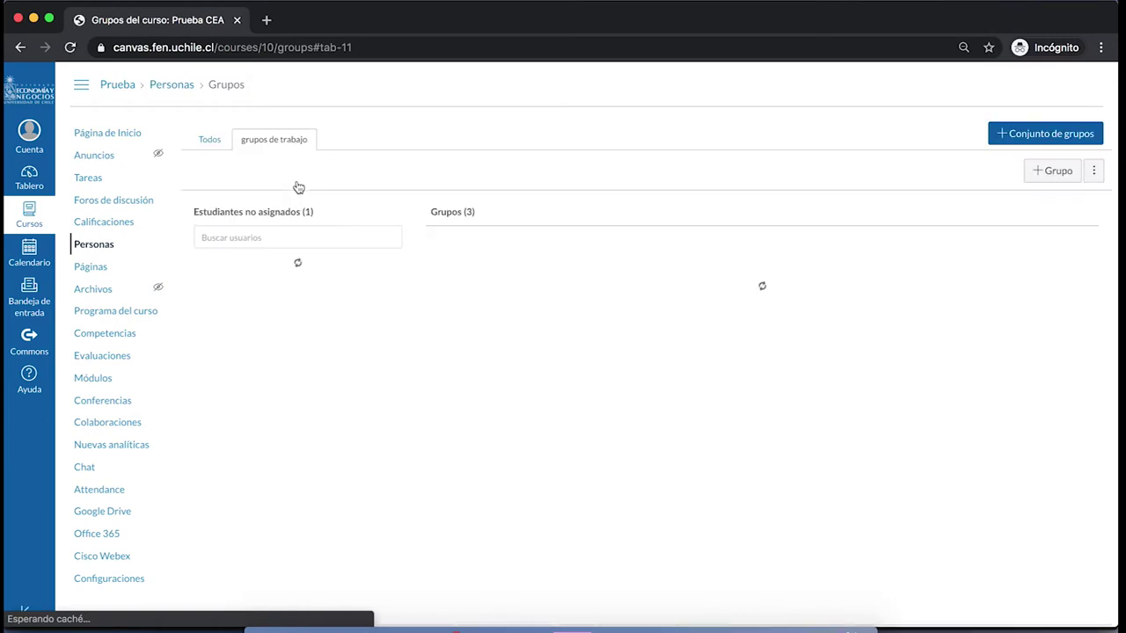
pyautogui.click(437, 247)
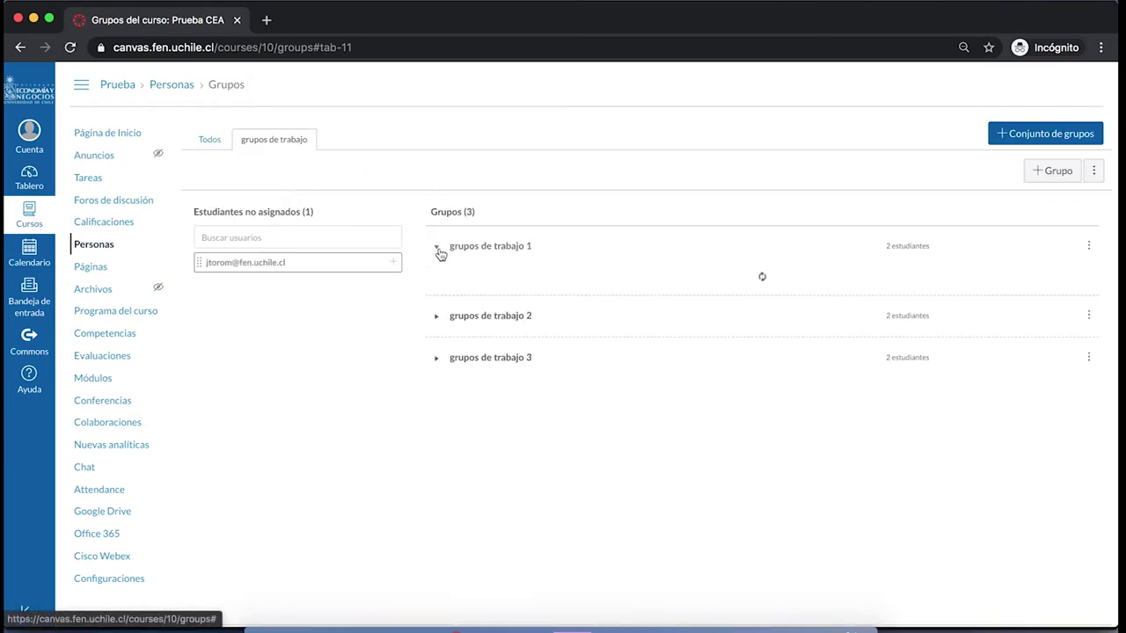
pyautogui.click(438, 324)
pyautogui.click(434, 405)
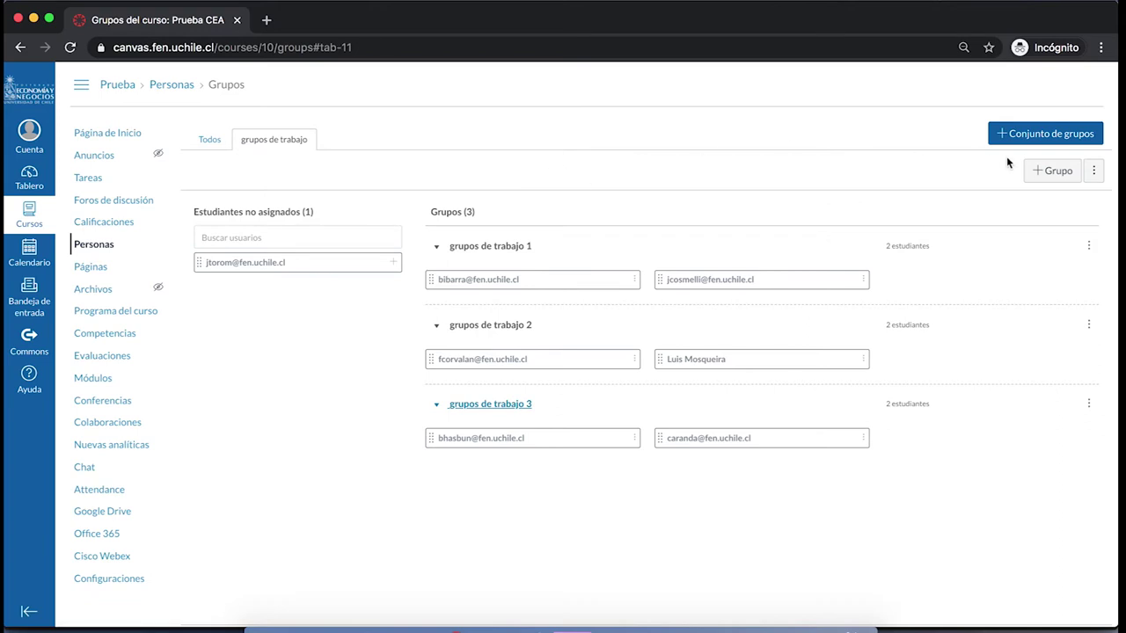
pyautogui.click(1094, 174)
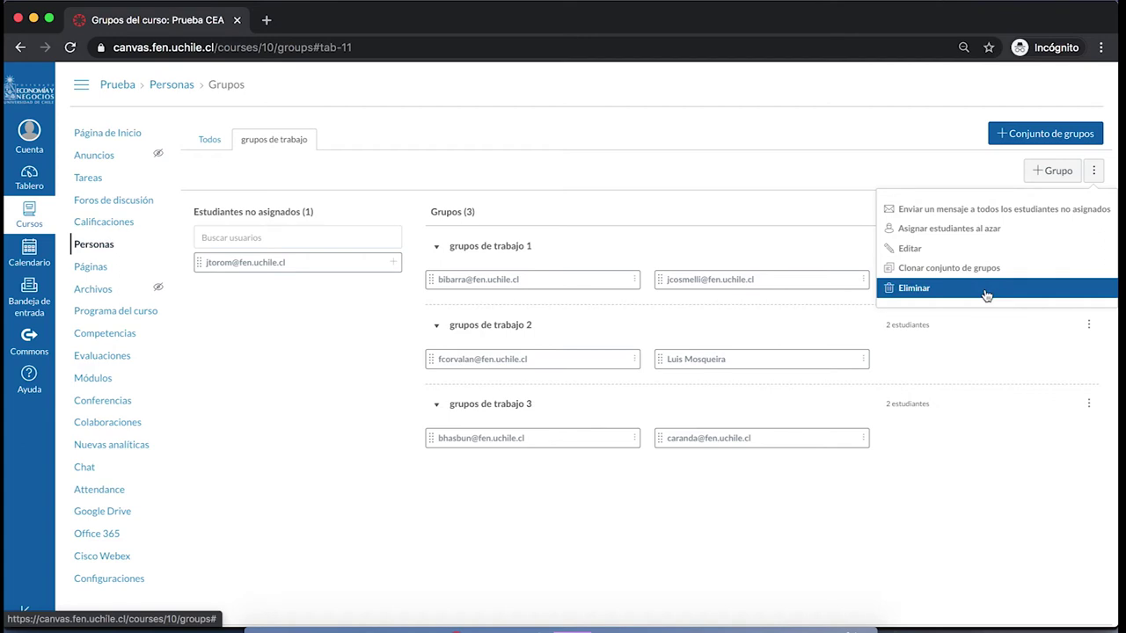
pyautogui.click(1094, 172)
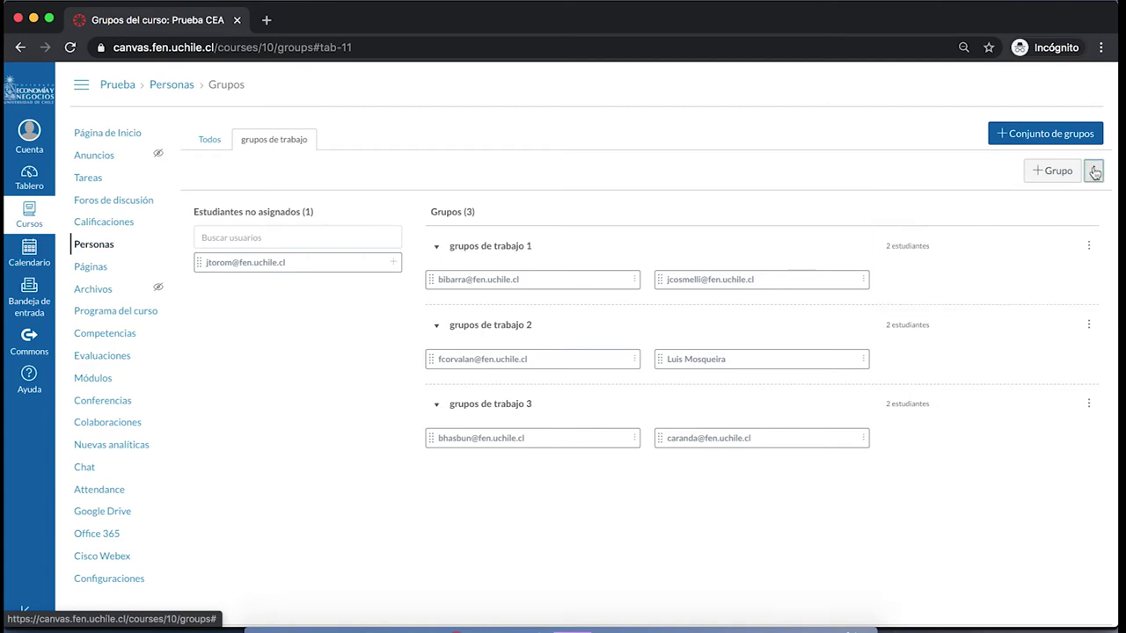
# Add a group named "grupo de trabajo 4" to the set, limited to 3 members.
pyautogui.click(1039, 172)
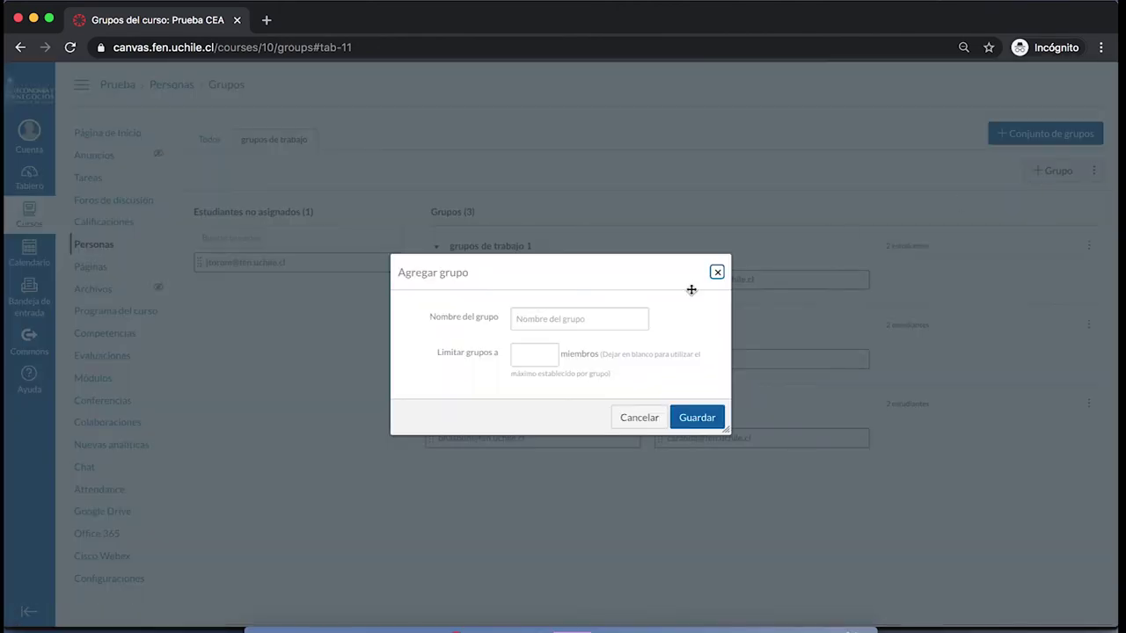
pyautogui.click(610, 309)
pyautogui.write('gru')
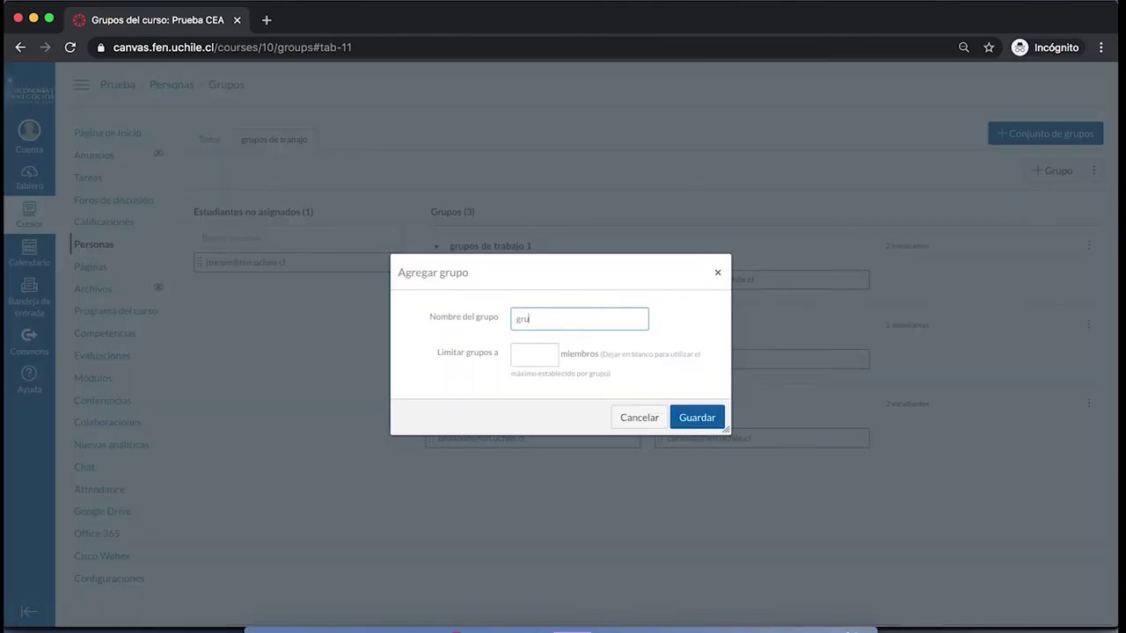
pyautogui.write('po de trabajo 4')
pyautogui.click(548, 356)
pyautogui.write('2')
pyautogui.click(550, 352)
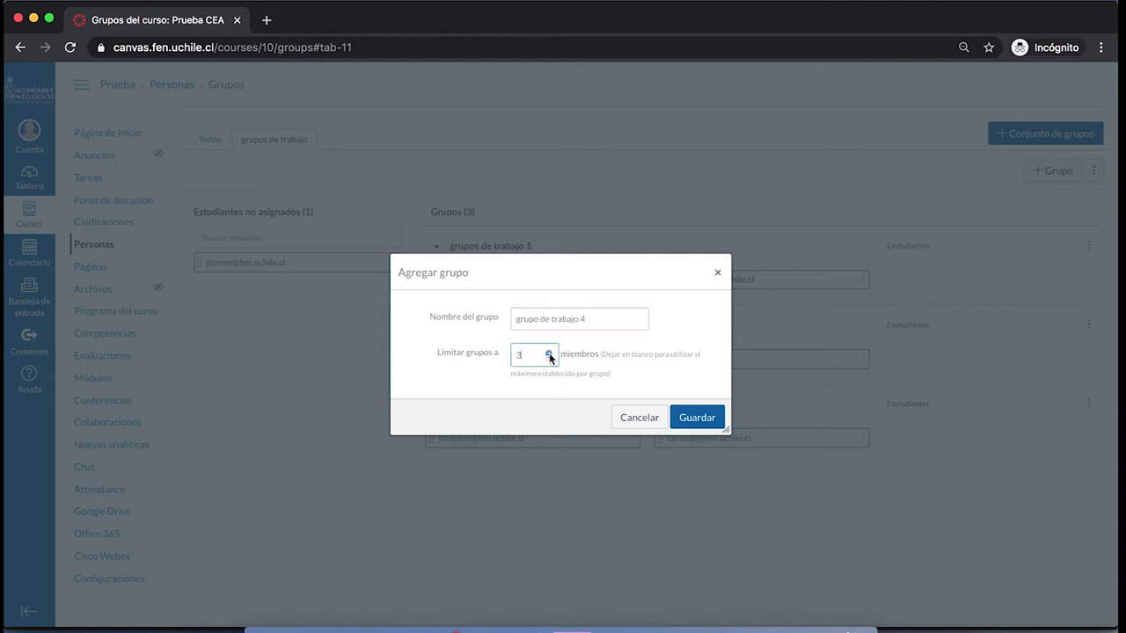
pyautogui.click(691, 420)
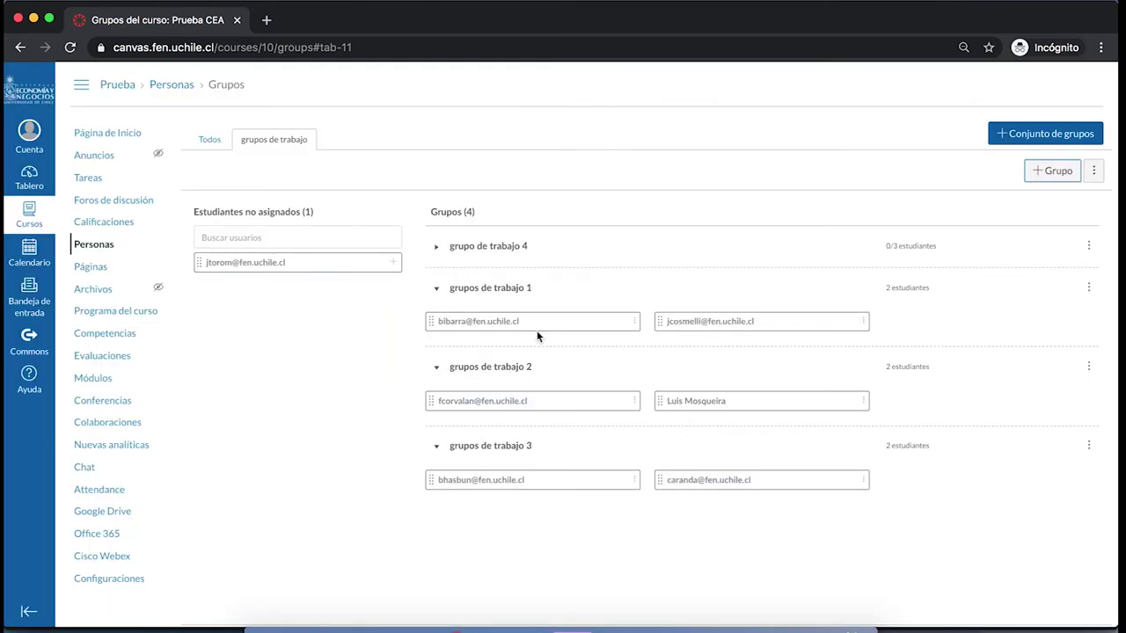
# Check the member list of "grupo de trabajo 4" and the options available for "grupos de trabajo 1".
pyautogui.click(435, 254)
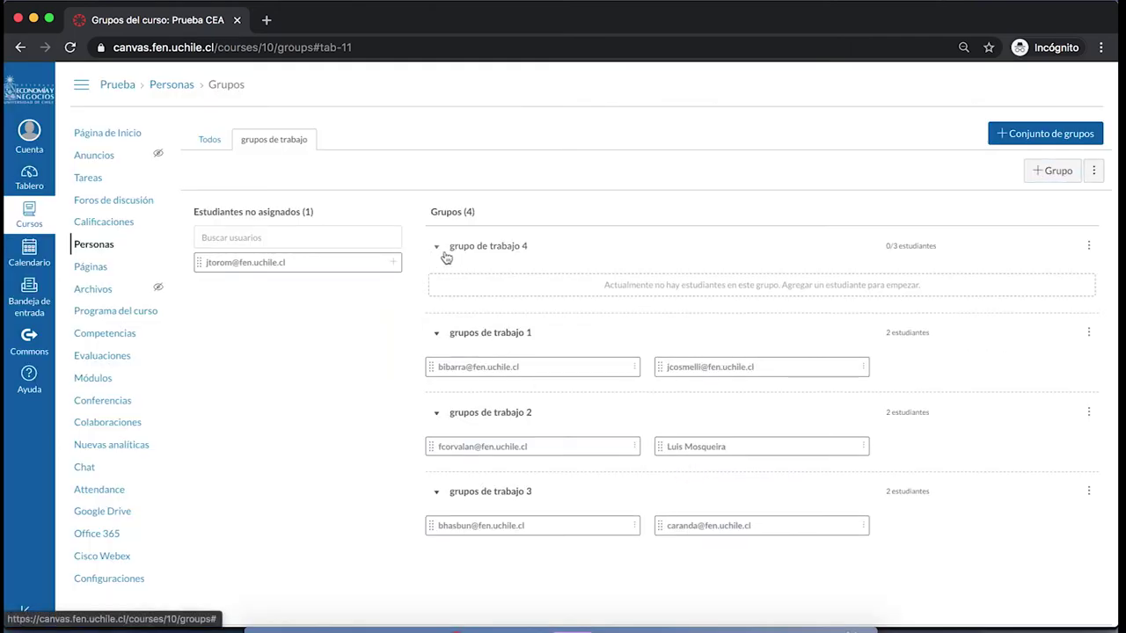
pyautogui.click(437, 251)
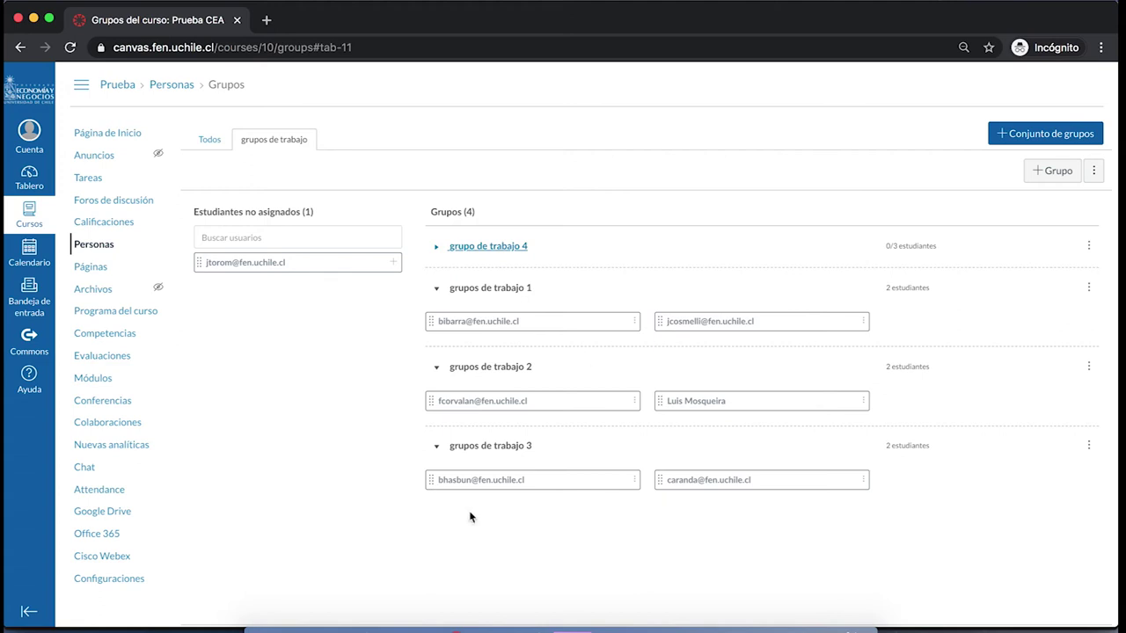
pyautogui.click(1088, 288)
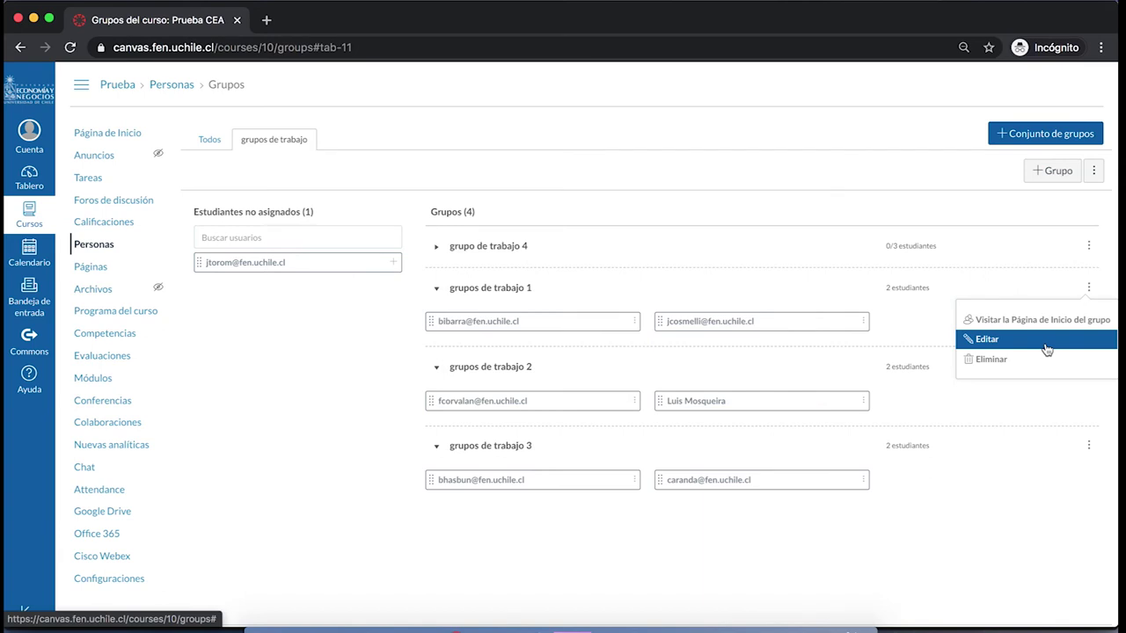
pyautogui.click(1020, 483)
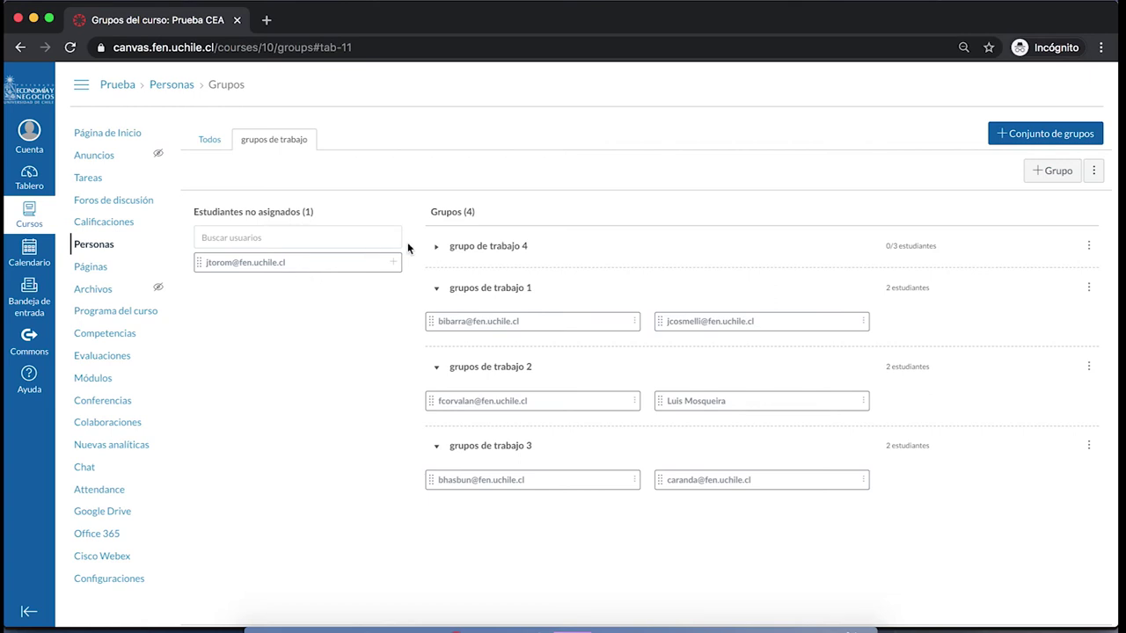
# Move the unassigned student into "grupo de trabajo 4" and return that student to the unassigned list.
pyautogui.click(435, 247)
pyautogui.moveTo(237, 264); pyautogui.dragTo(520, 287)
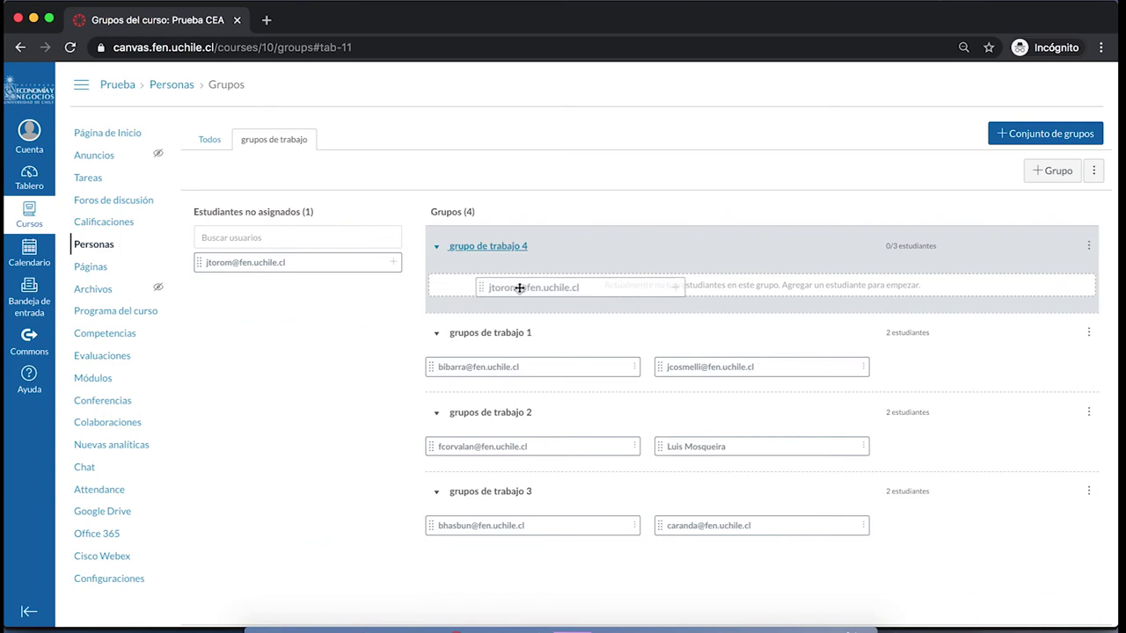
pyautogui.moveTo(519, 287); pyautogui.dragTo(520, 289)
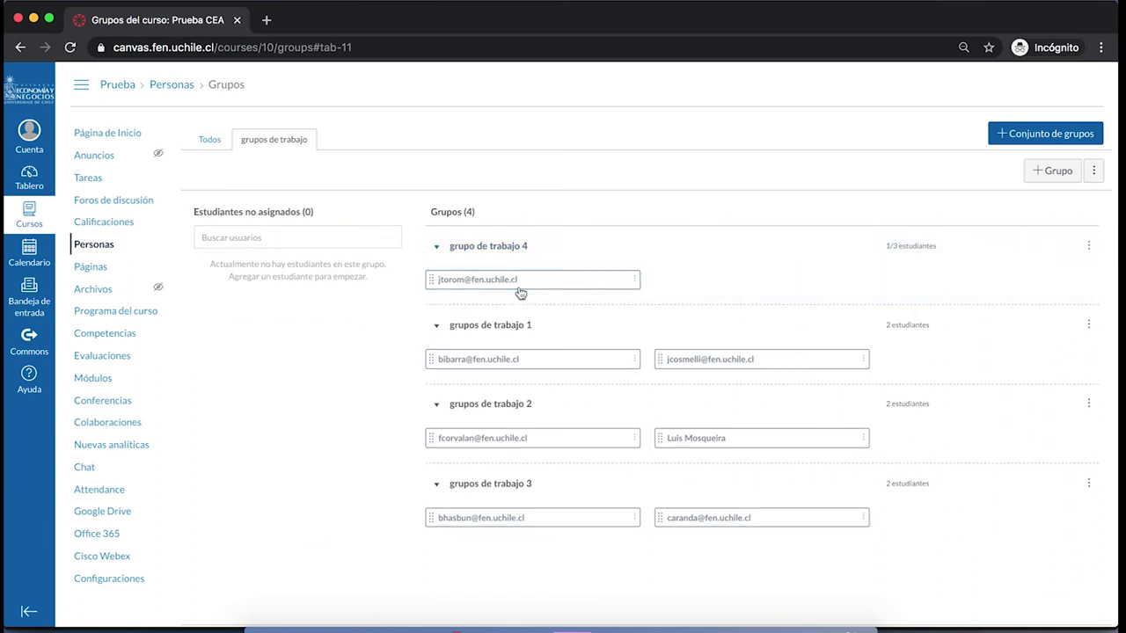
pyautogui.moveTo(520, 292); pyautogui.dragTo(325, 258)
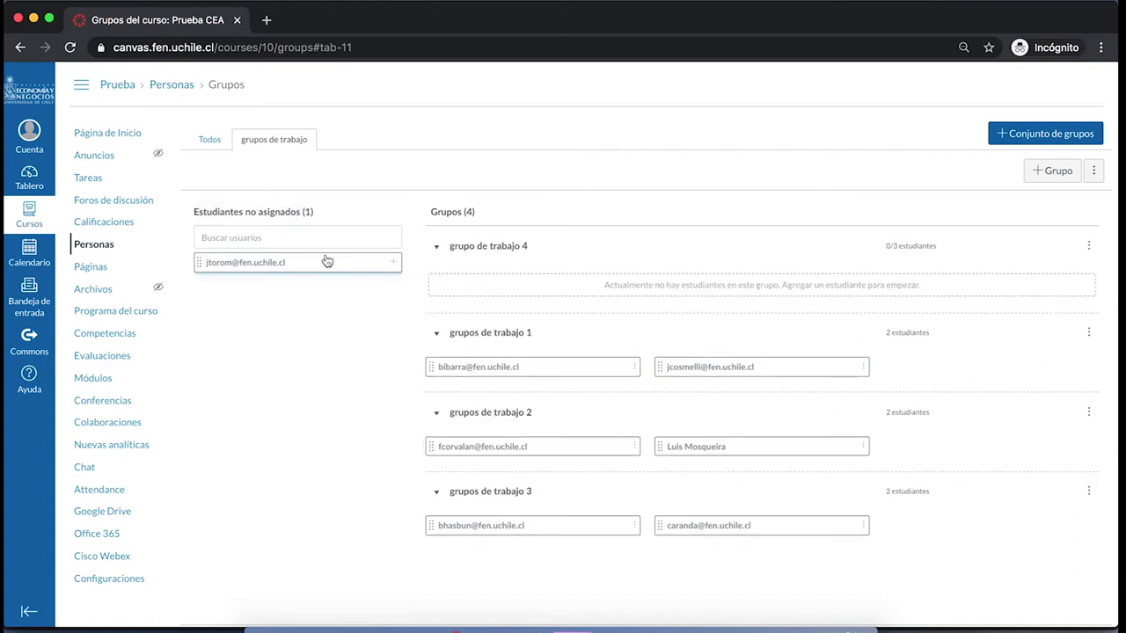
# Assign the unassigned student to "grupo de trabajo 4", and collapse that group and "grupos de trabajo 1".
pyautogui.click(394, 261)
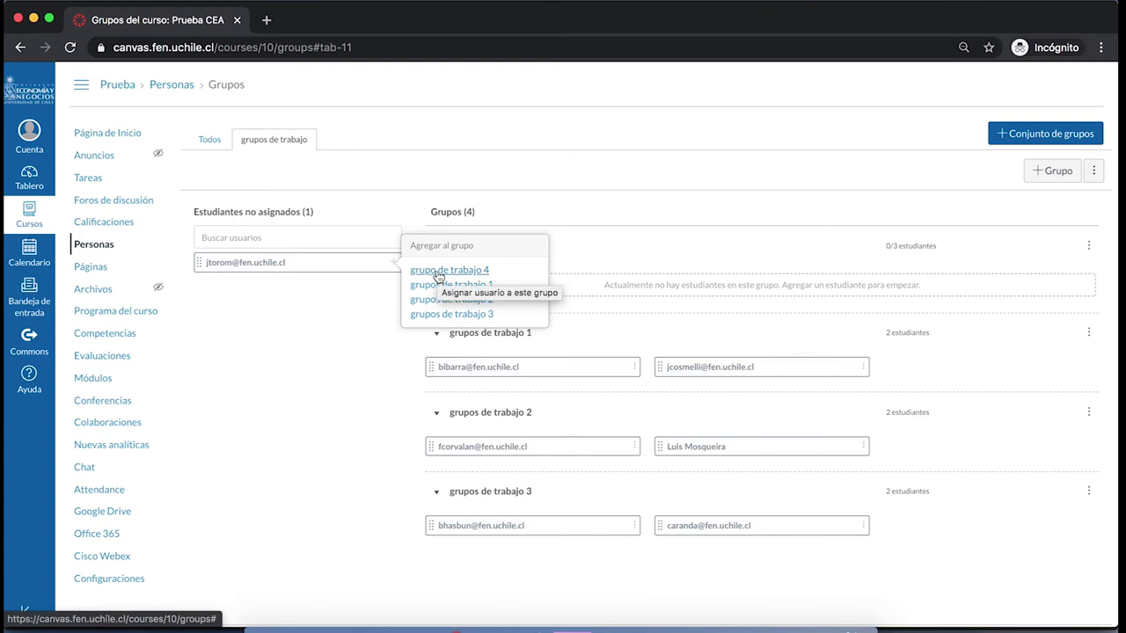
pyautogui.click(437, 272)
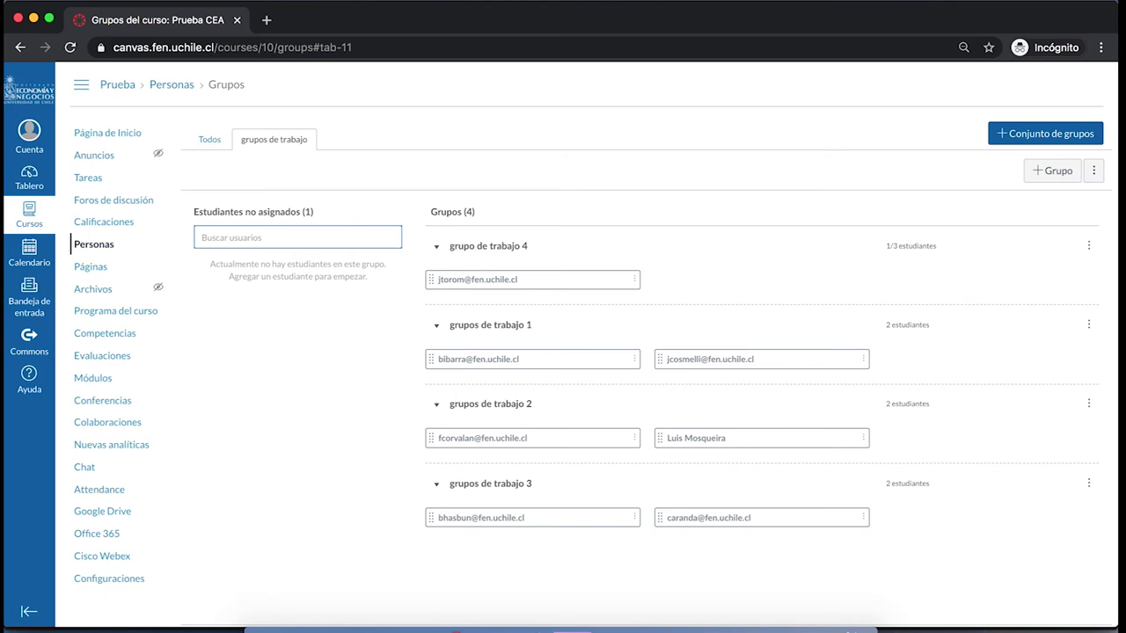
pyautogui.click(437, 248)
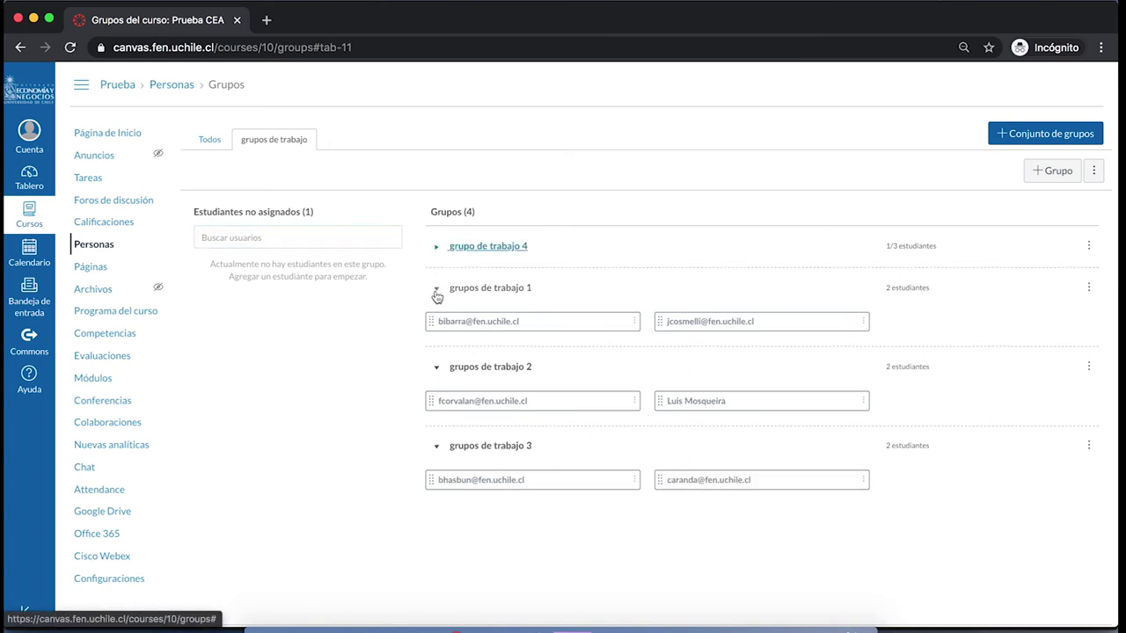
pyautogui.click(437, 290)
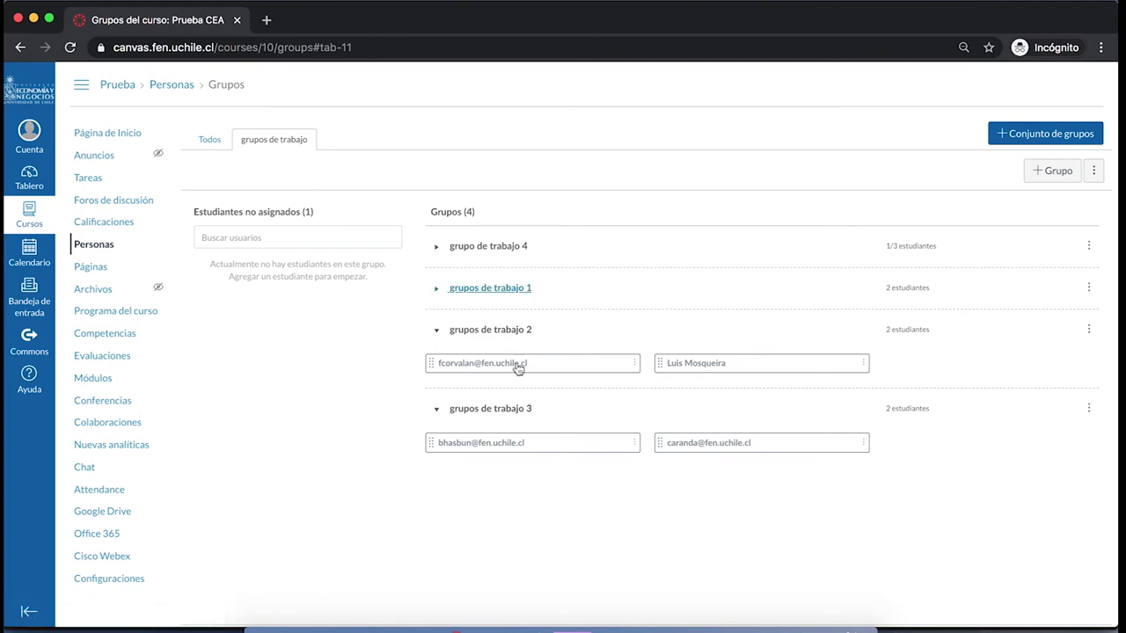
# Move the first student of "grupos de trabajo 2" to "grupo de trabajo 4" and expand the destination group.
pyautogui.moveTo(516, 366); pyautogui.dragTo(517, 432)
pyautogui.moveTo(897, 452); pyautogui.dragTo(676, 366)
pyautogui.click(636, 364)
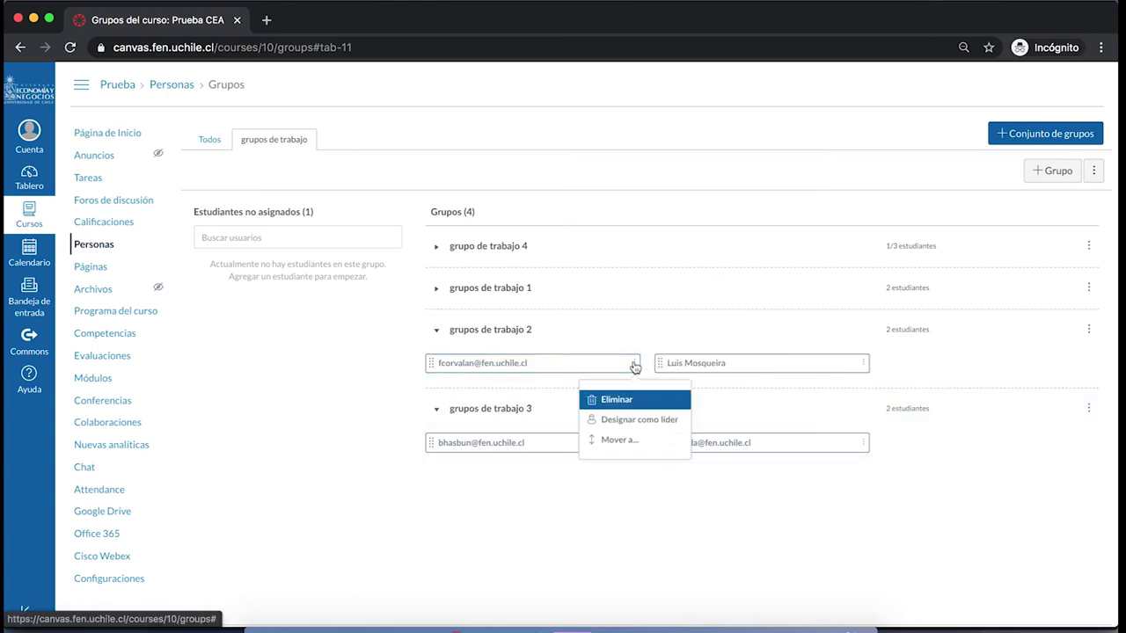
pyautogui.click(628, 441)
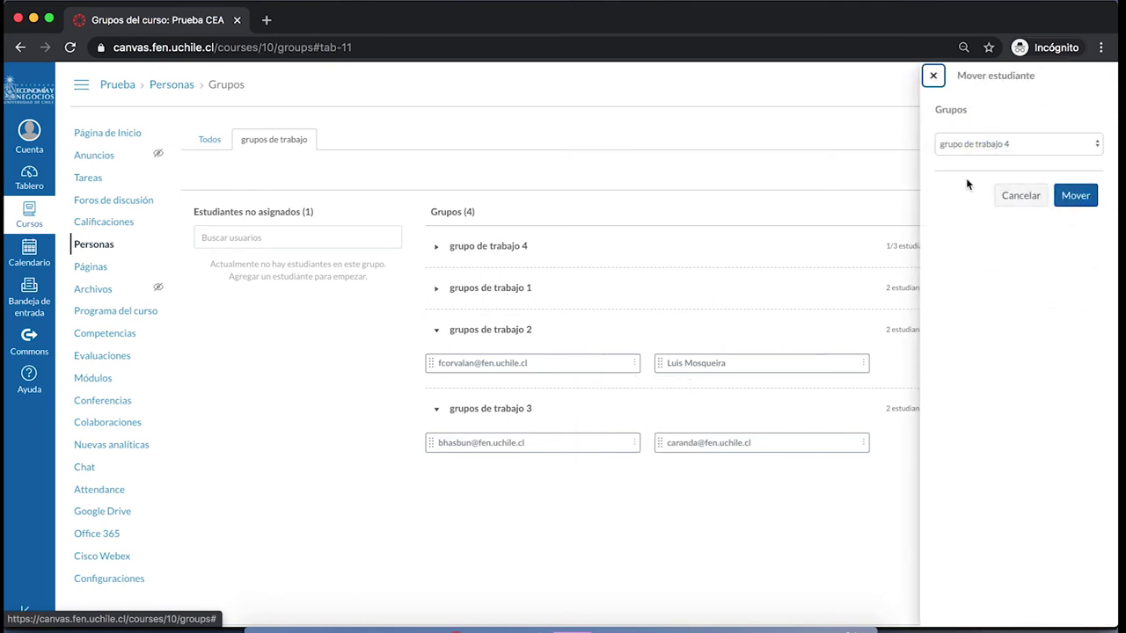
pyautogui.click(1011, 143)
pyautogui.click(1021, 148)
pyautogui.click(1073, 195)
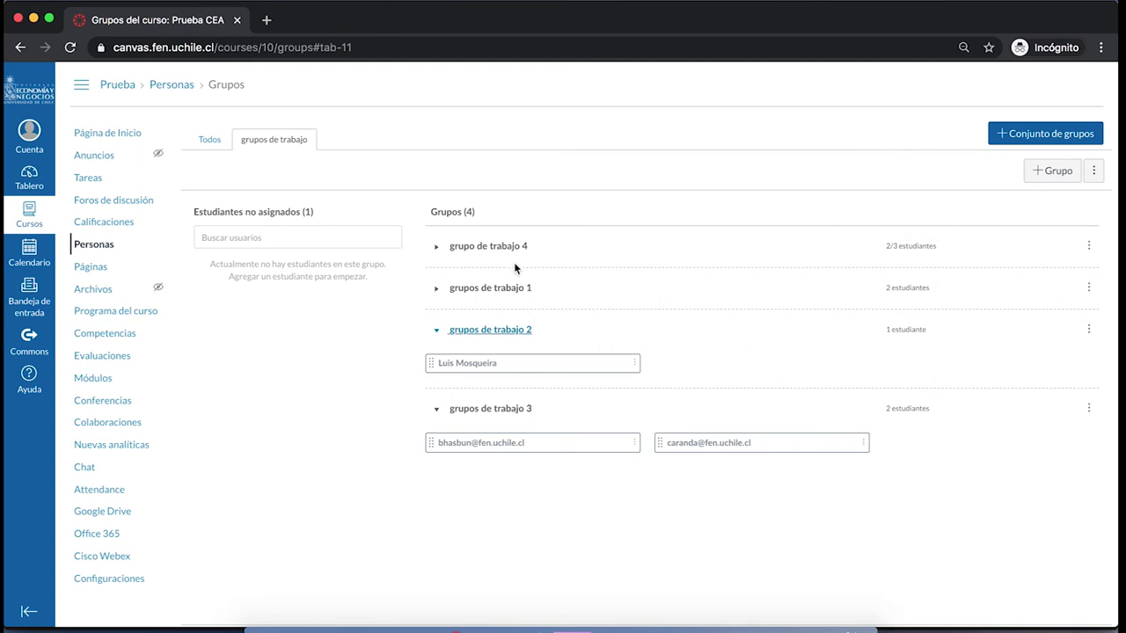
pyautogui.click(435, 249)
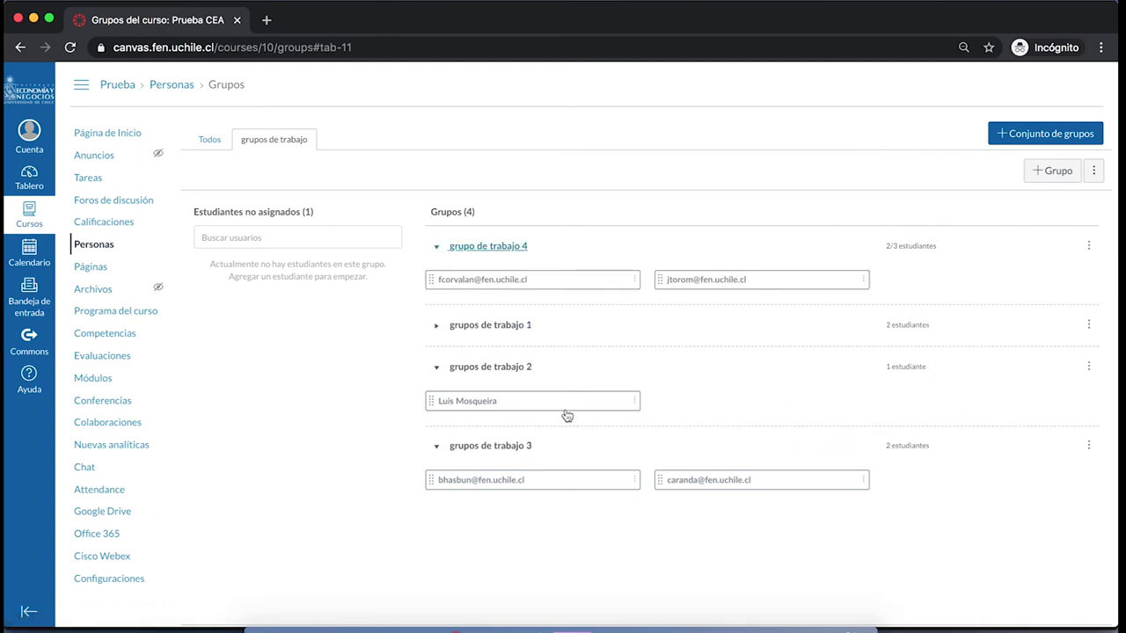
# Designate the remaining student in "grupos de trabajo 2" as the group leader.
pyautogui.click(635, 402)
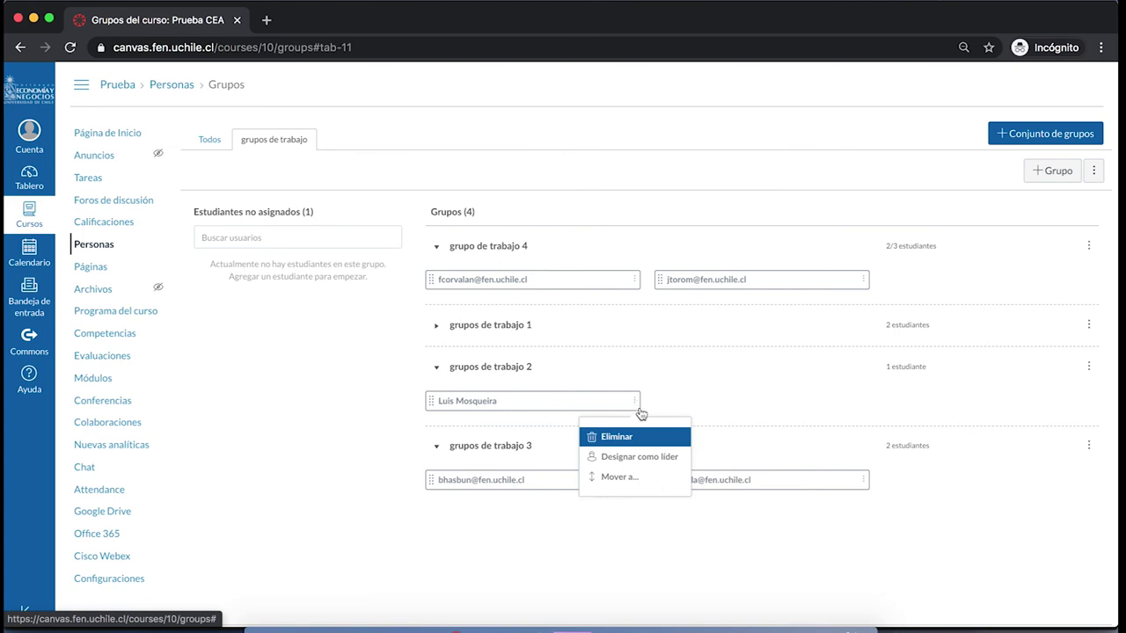
pyautogui.click(642, 458)
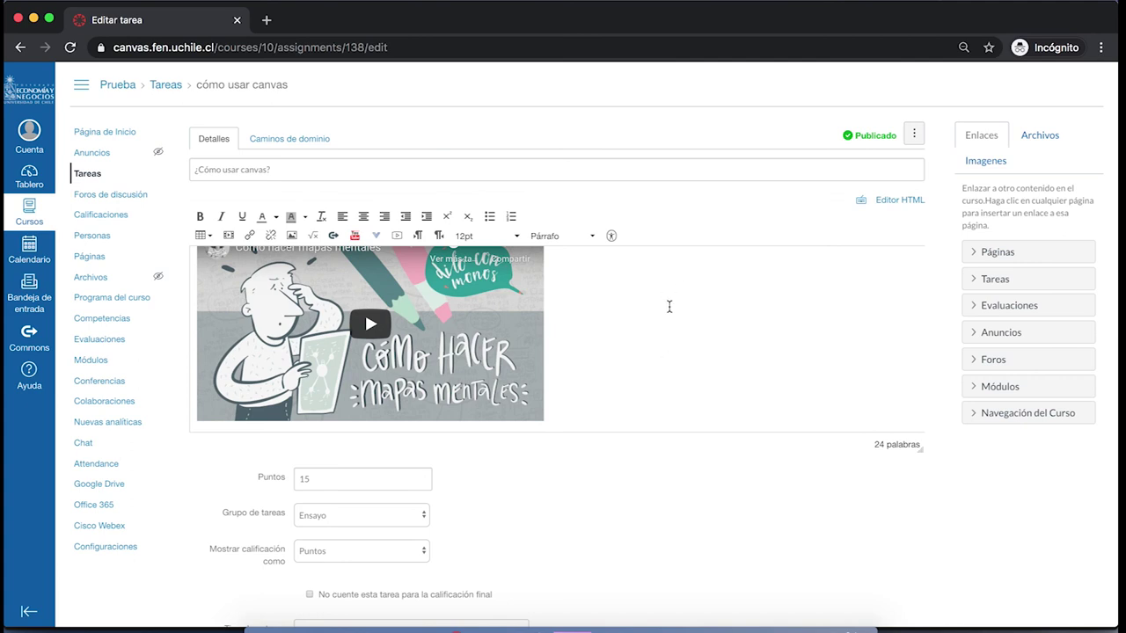
# Make the assignment a group task graded individually for each student, using the group set "grupos de trabajo".
pyautogui.scroll(-3, 640, 309)
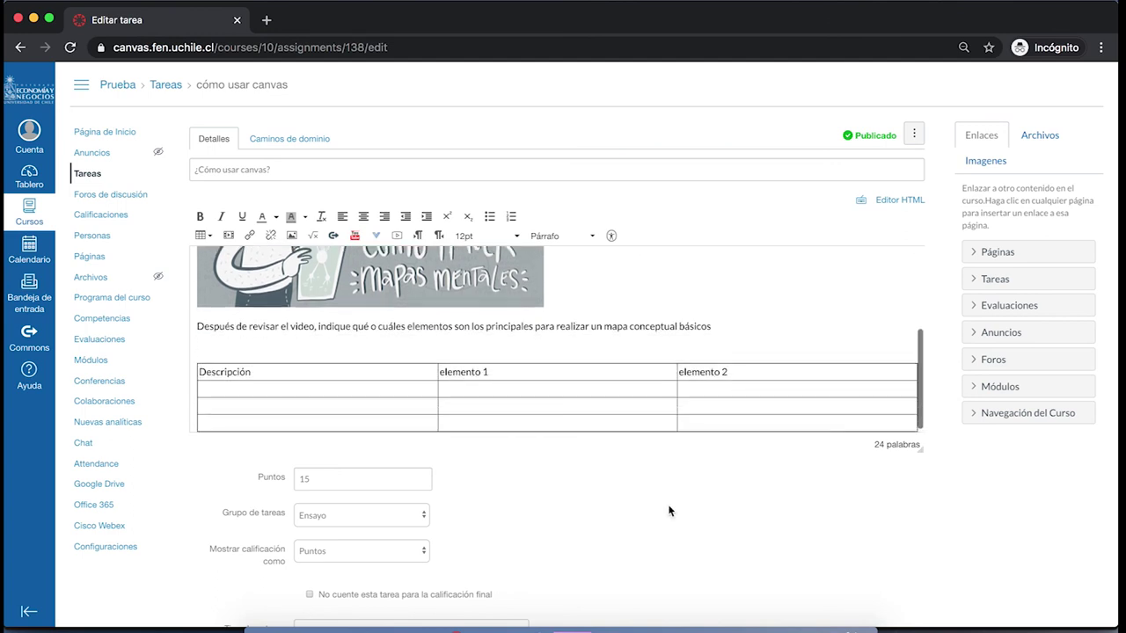
pyautogui.scroll(-5, 669, 507)
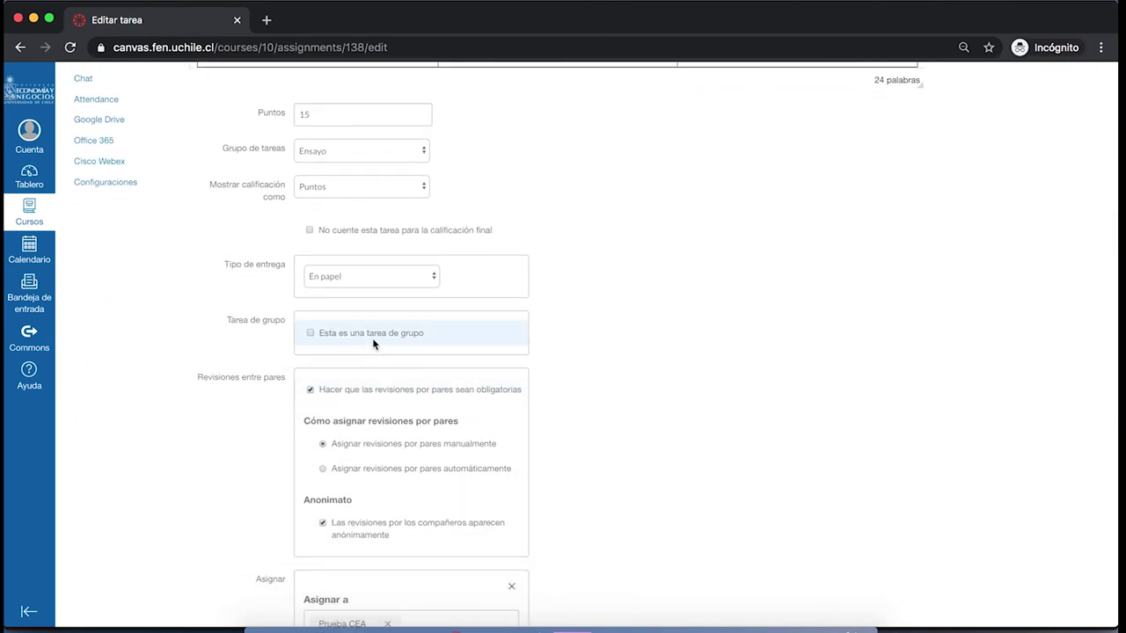
pyautogui.click(310, 335)
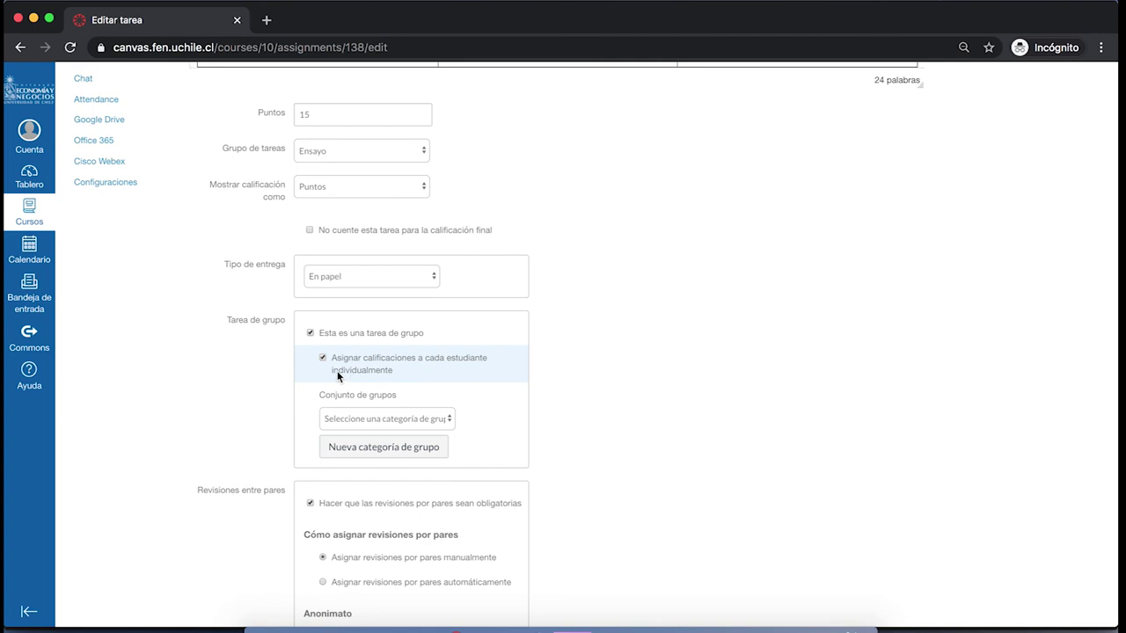
pyautogui.click(438, 420)
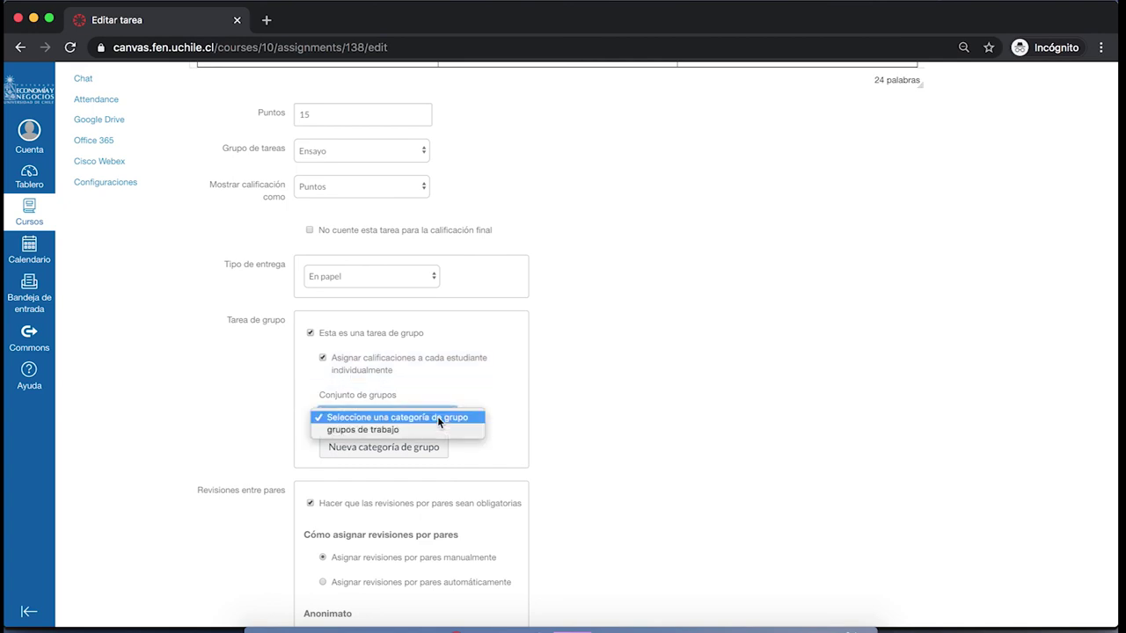
pyautogui.click(373, 430)
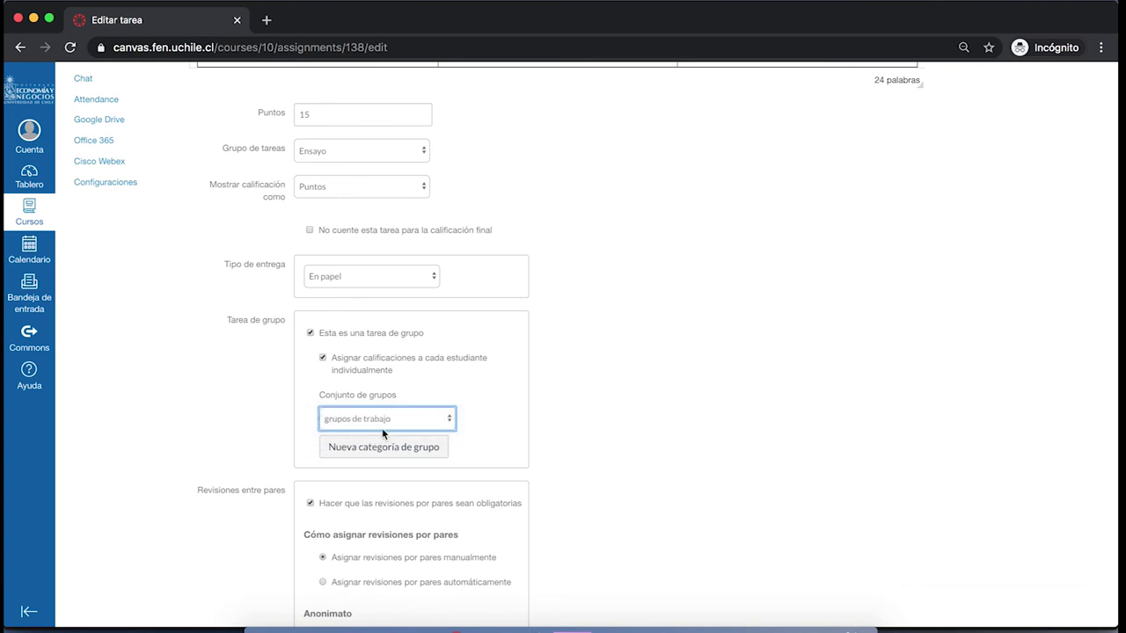
# Open the form for creating a new group set from the assignment's group settings and examine its options.
pyautogui.click(426, 452)
pyautogui.click(546, 252)
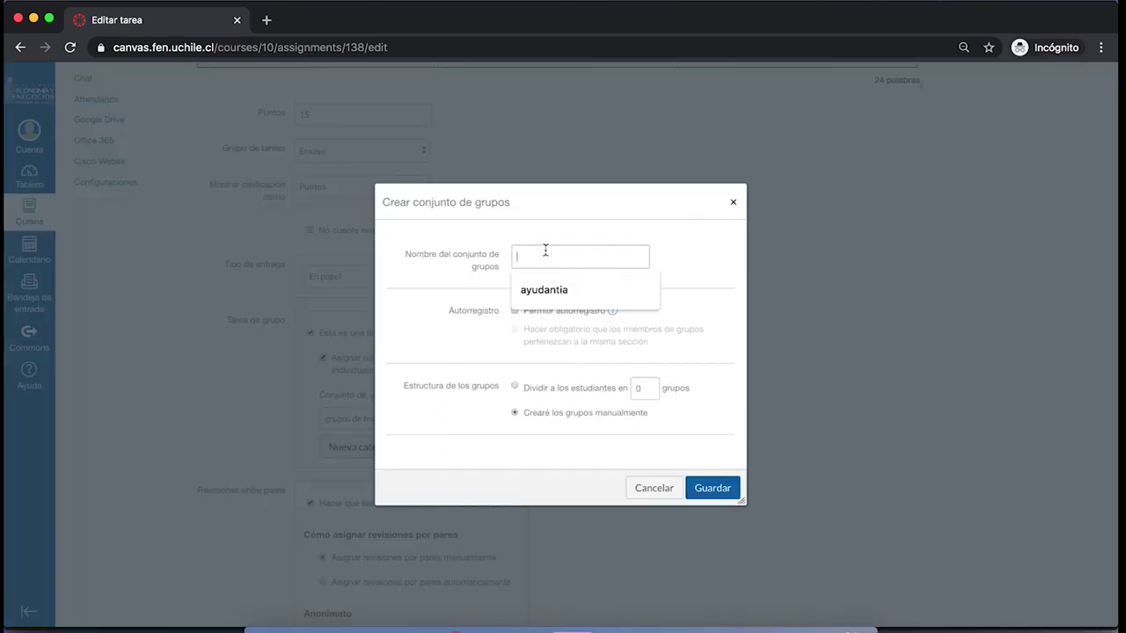
pyautogui.click(709, 250)
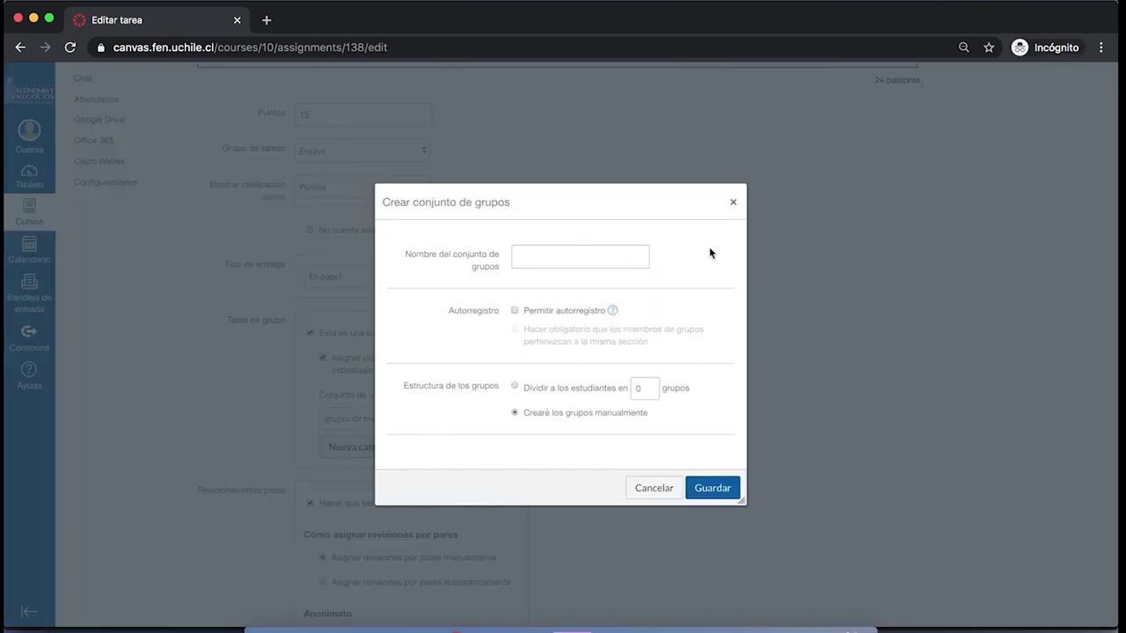